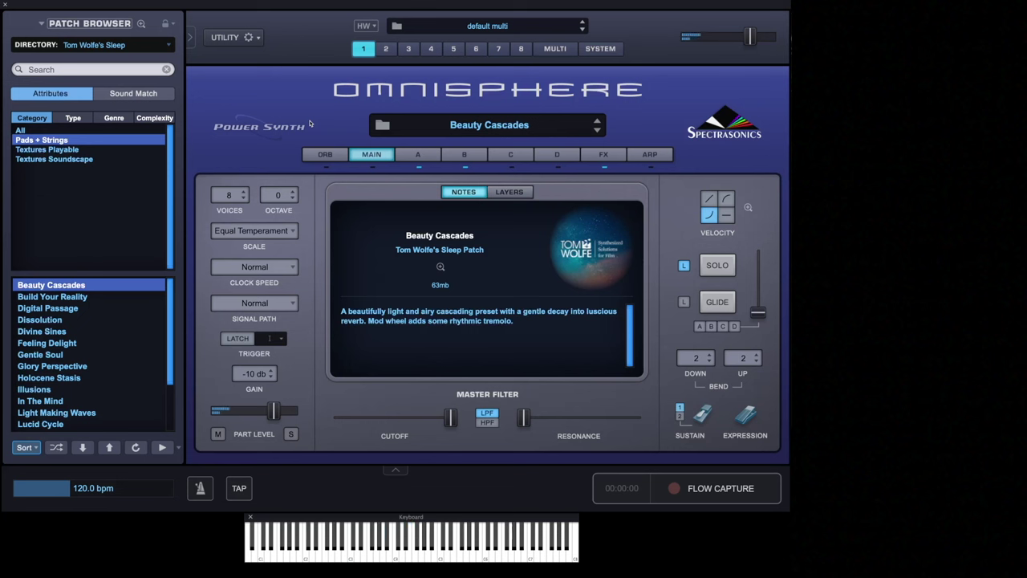
# - Audition the Pads + Strings patches in order from Build Your Reality through Gentle Soul
pyautogui.click(82, 297)
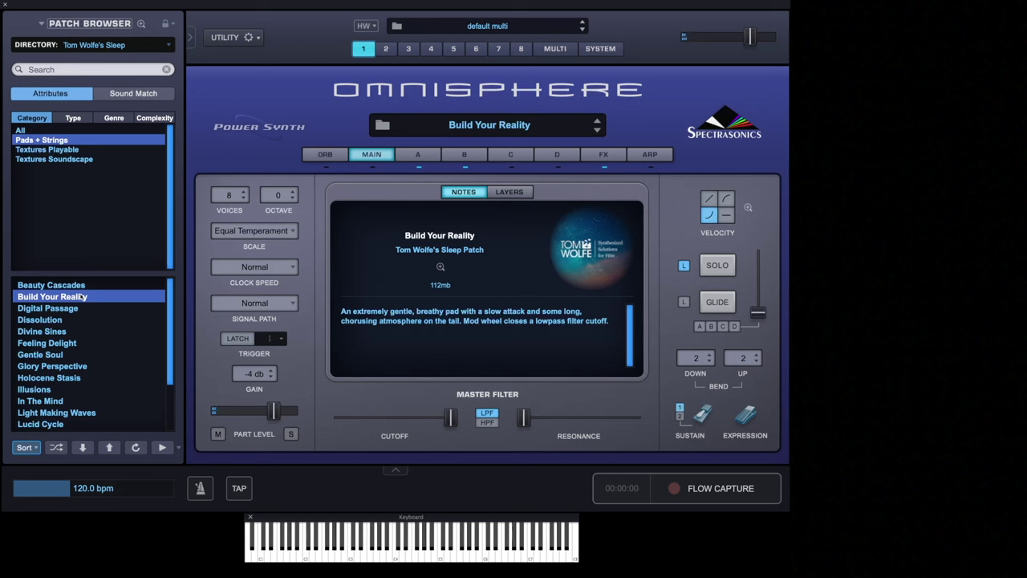
pyautogui.press('Down')
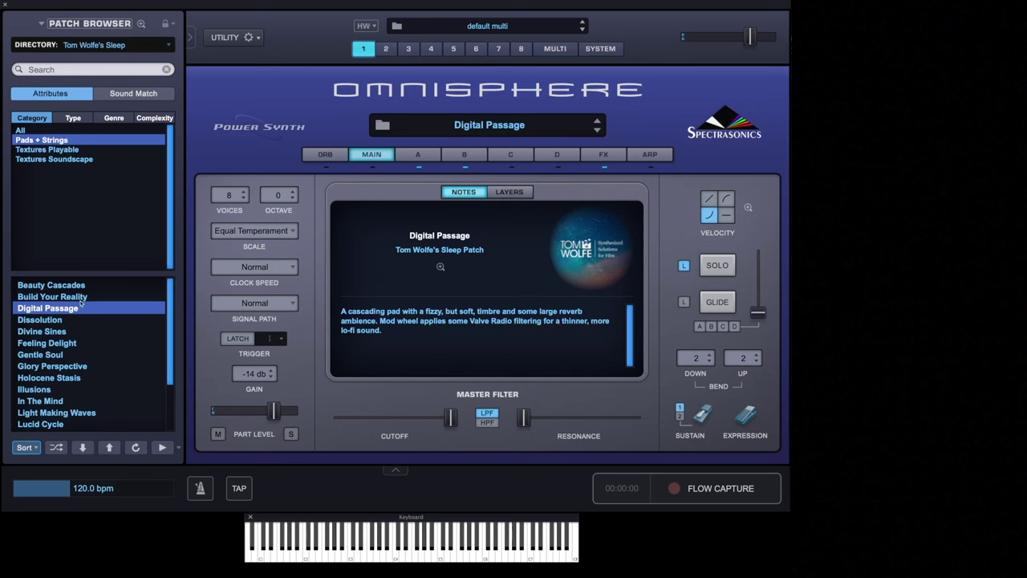
pyautogui.click(55, 321)
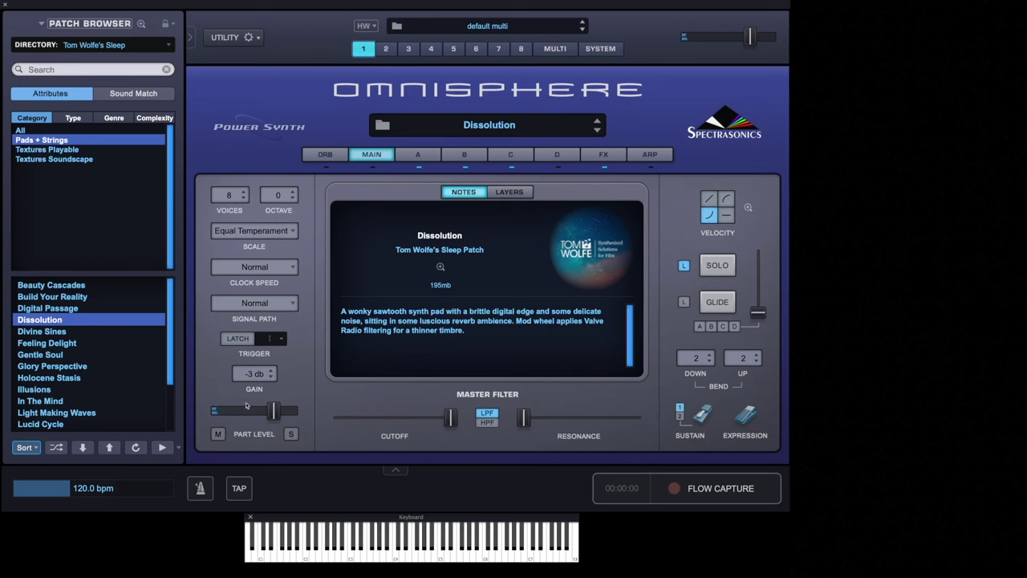
pyautogui.click(64, 332)
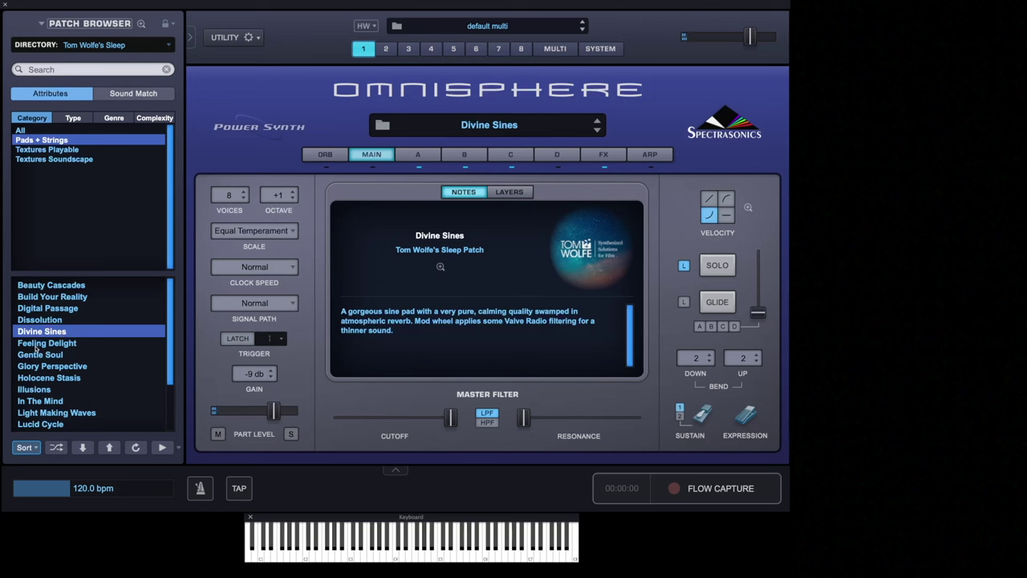
pyautogui.click(38, 345)
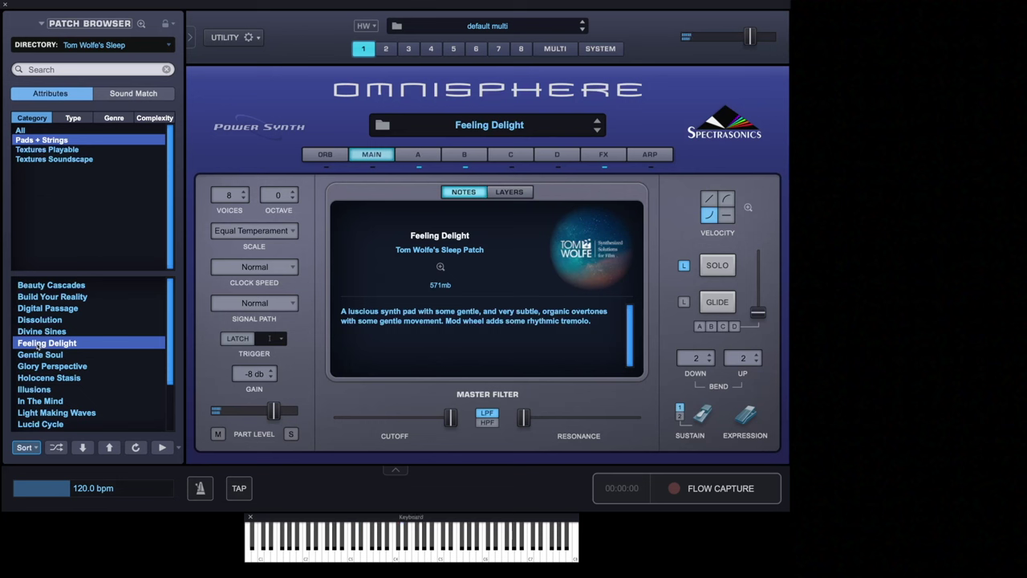
pyautogui.press('Down')
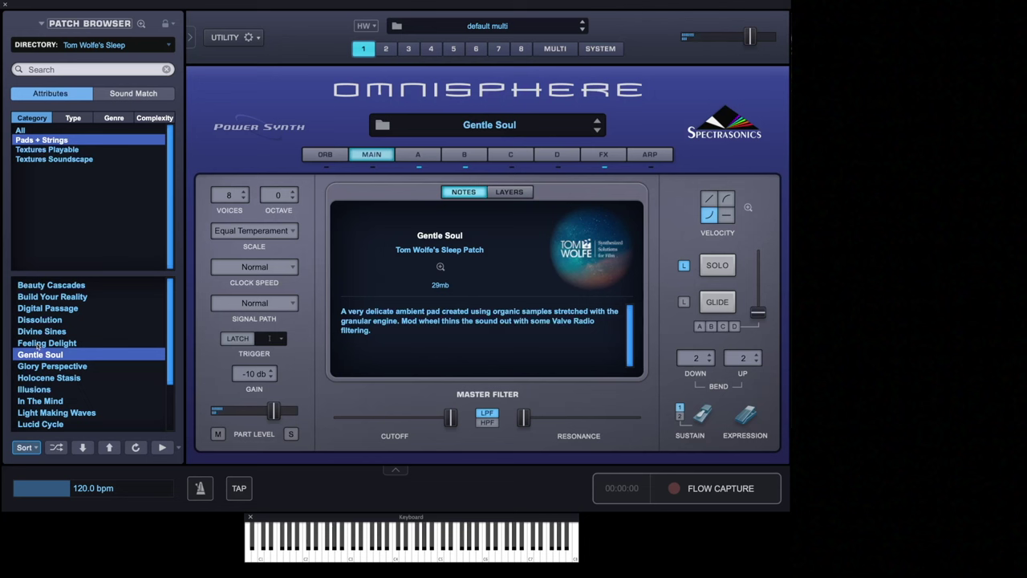
# - Audition the following Pads + Strings patches one by one, from Glory Perspective through Lucid Cycle
pyautogui.press('Down')
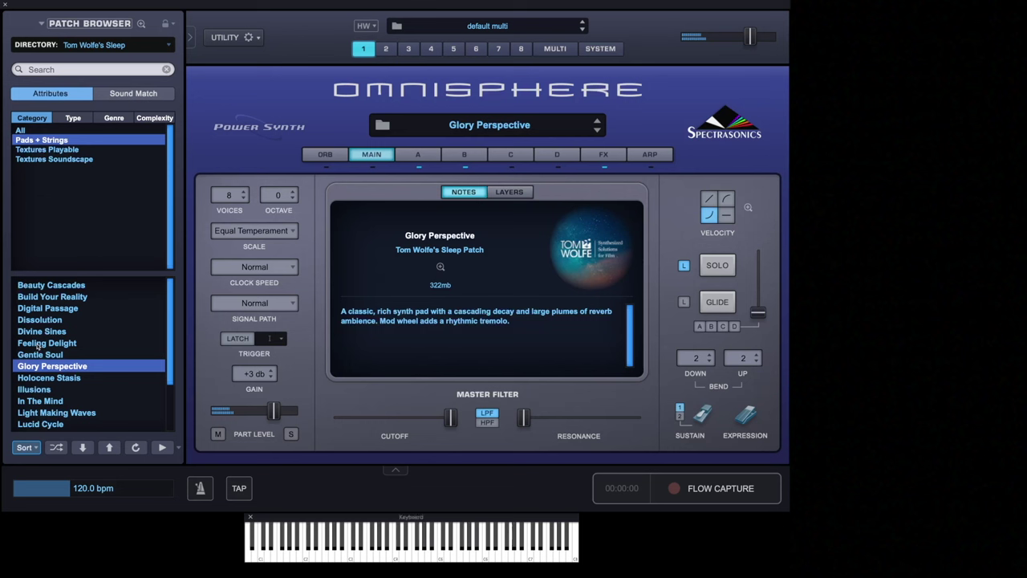
pyautogui.press('Down')
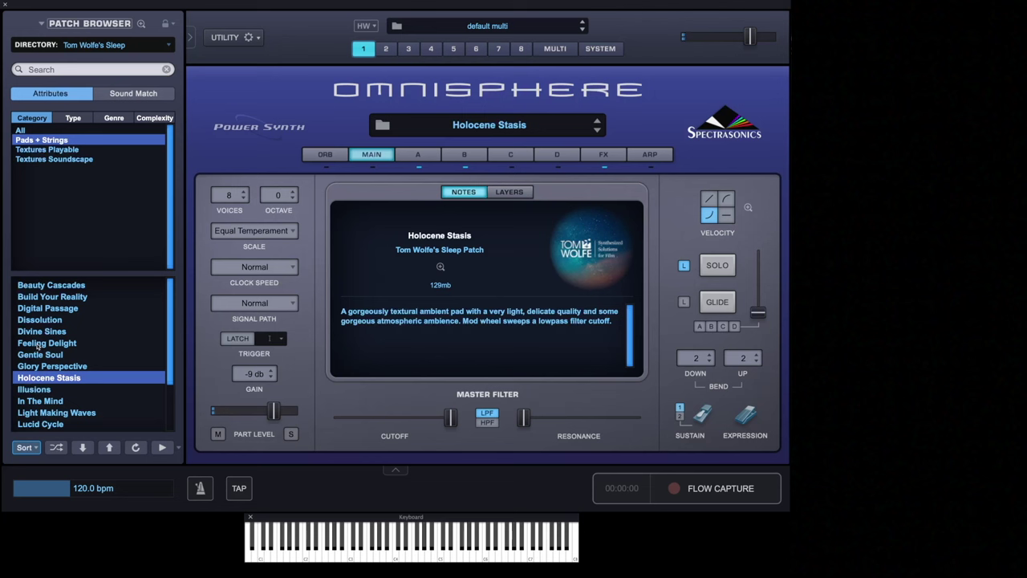
pyautogui.press('Down')
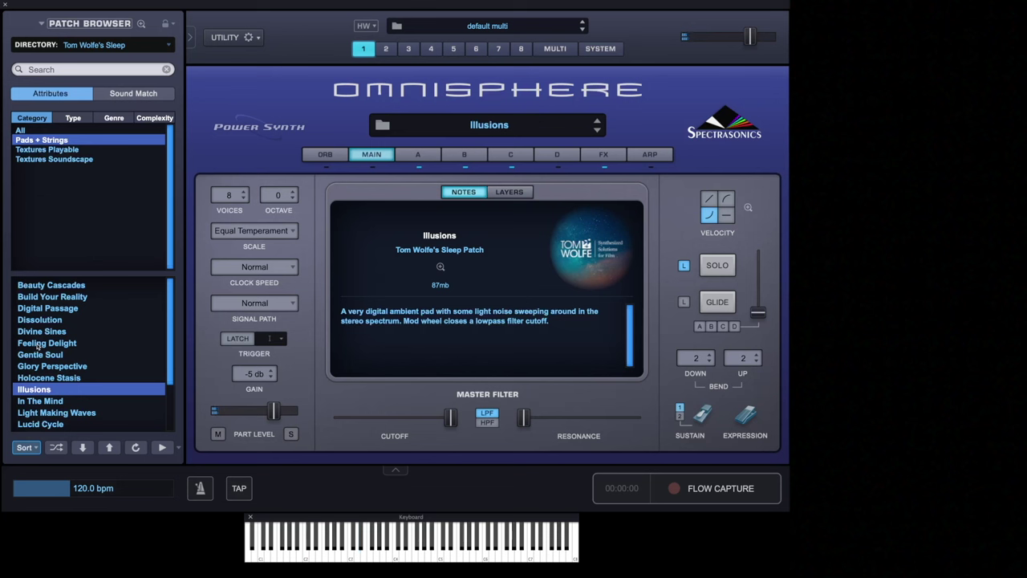
pyautogui.press('Down')
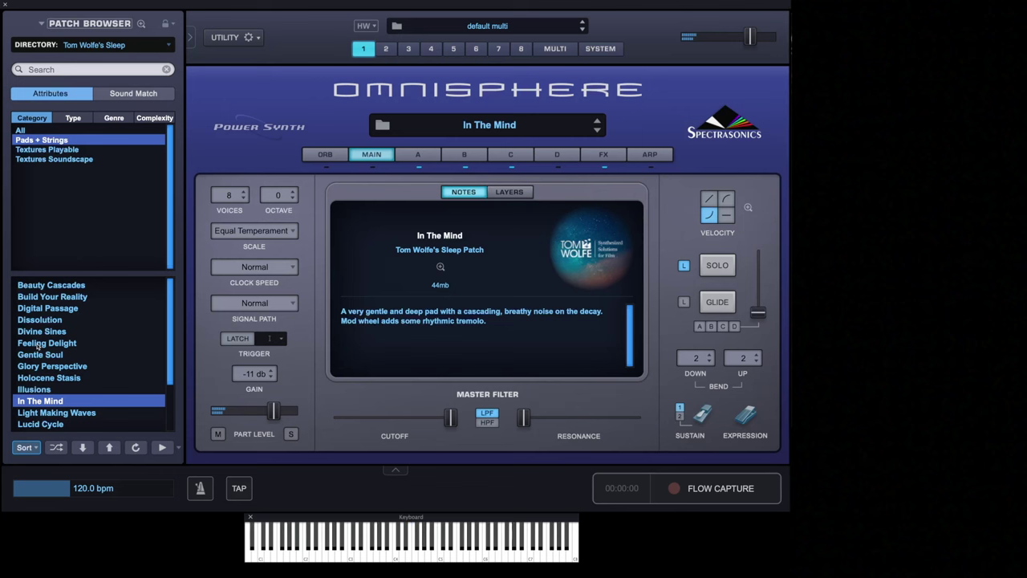
pyautogui.press('Down')
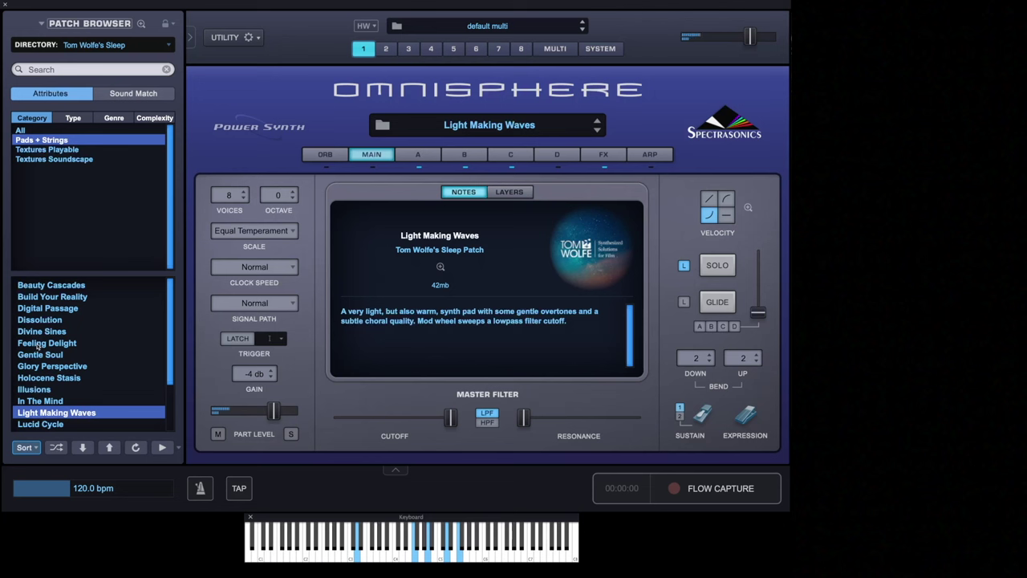
pyautogui.press('Down')
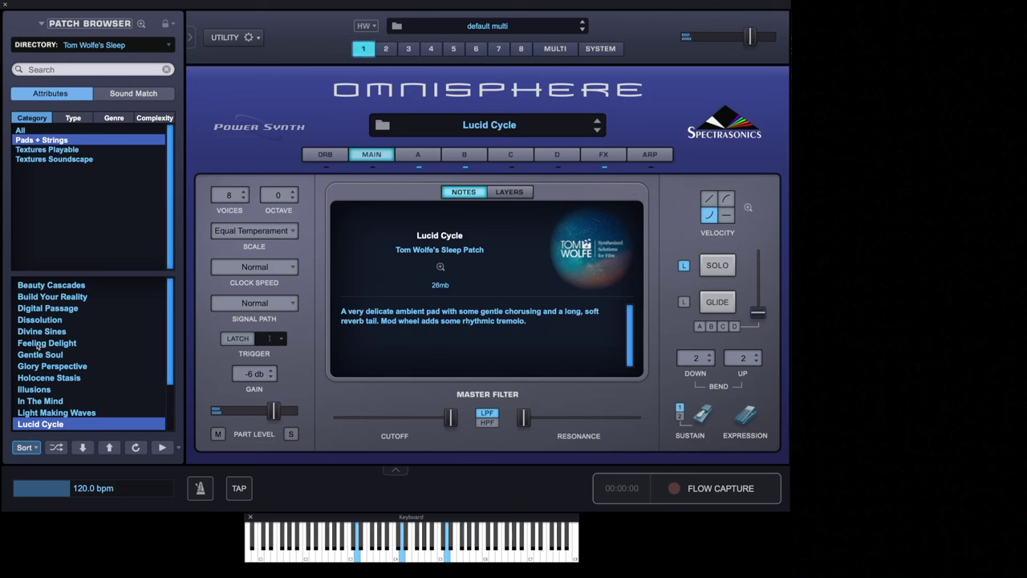
# - Audition the remaining Pads + Strings patches in order, from On Ice through Visions Of Enlightenment
pyautogui.scroll(-3, 39, 342)
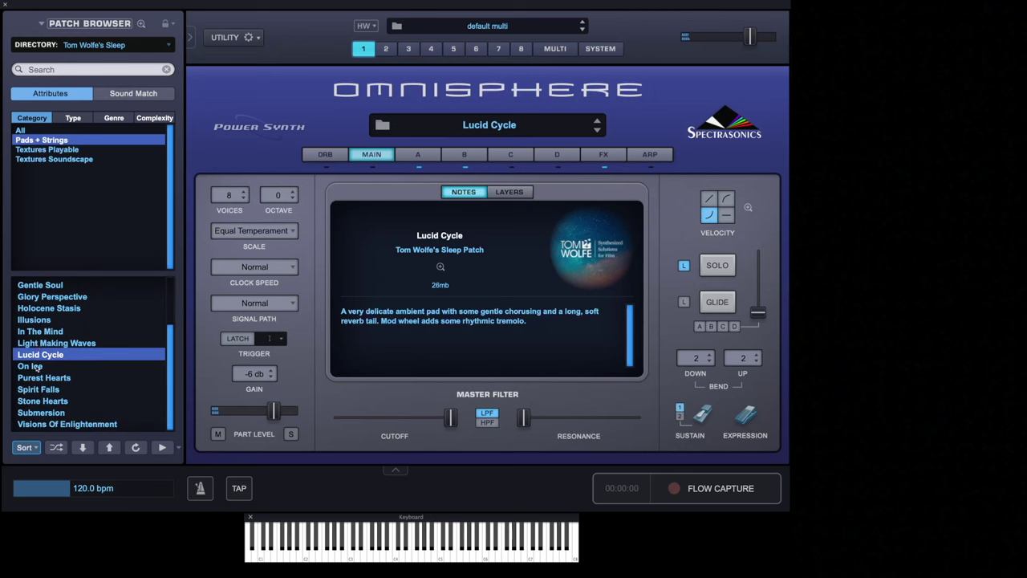
pyautogui.click(38, 366)
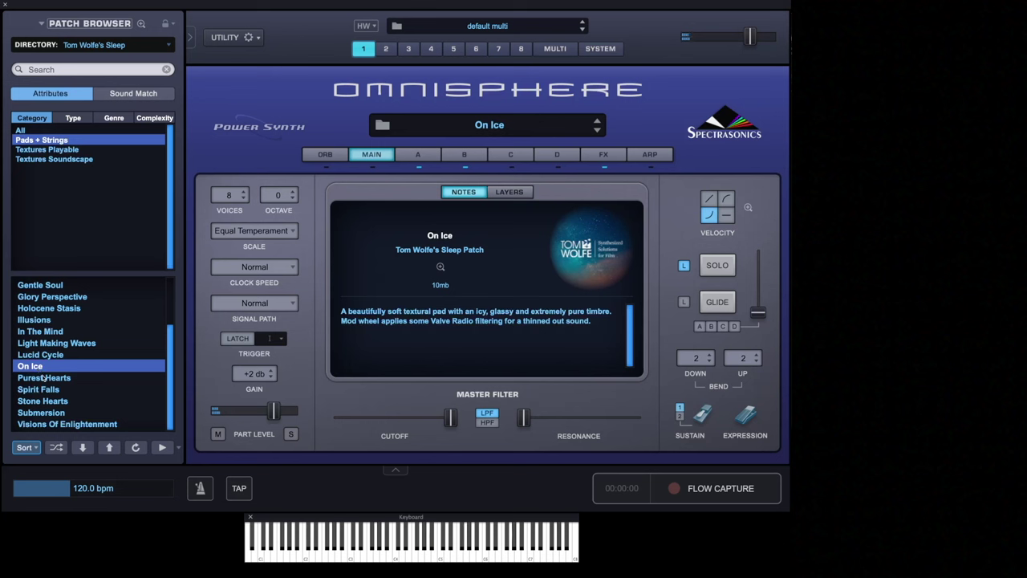
pyautogui.click(44, 375)
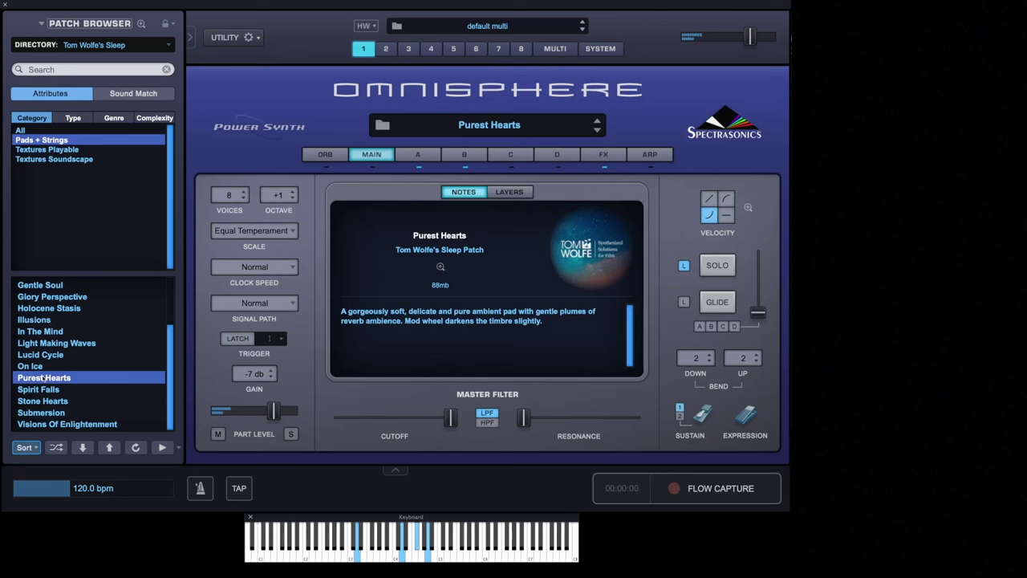
pyautogui.press('Down')
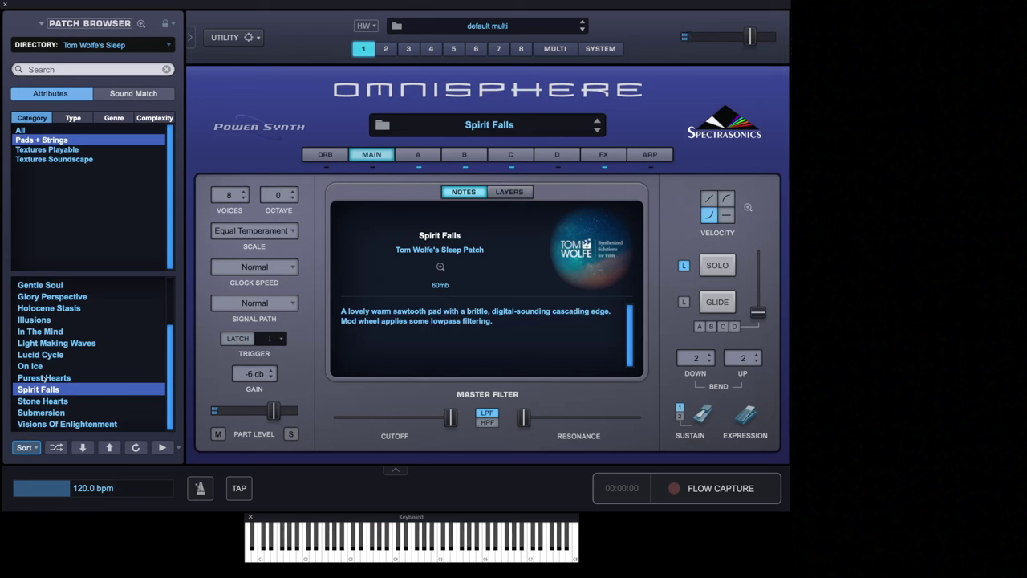
pyautogui.press('Down')
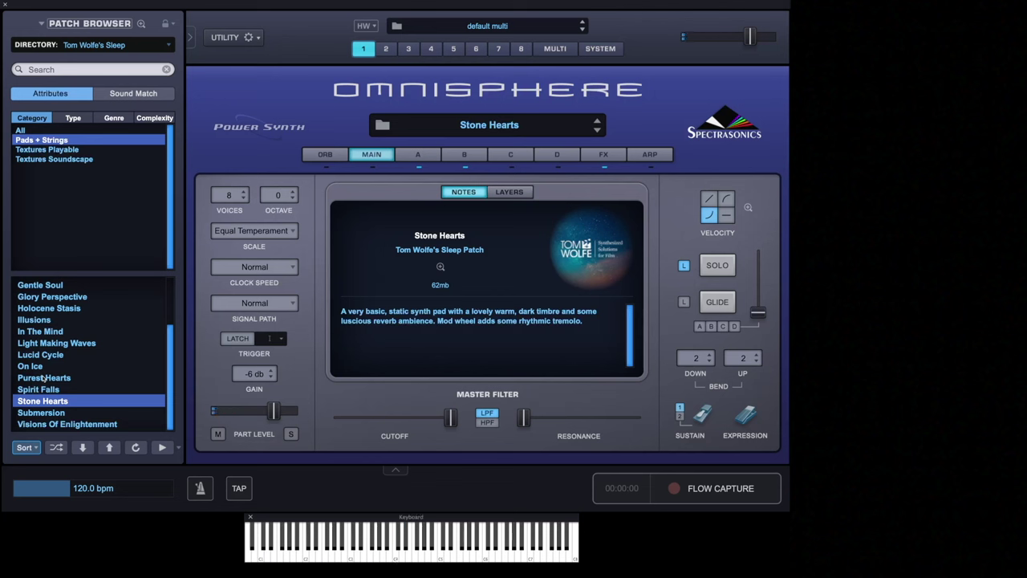
pyautogui.press('Down')
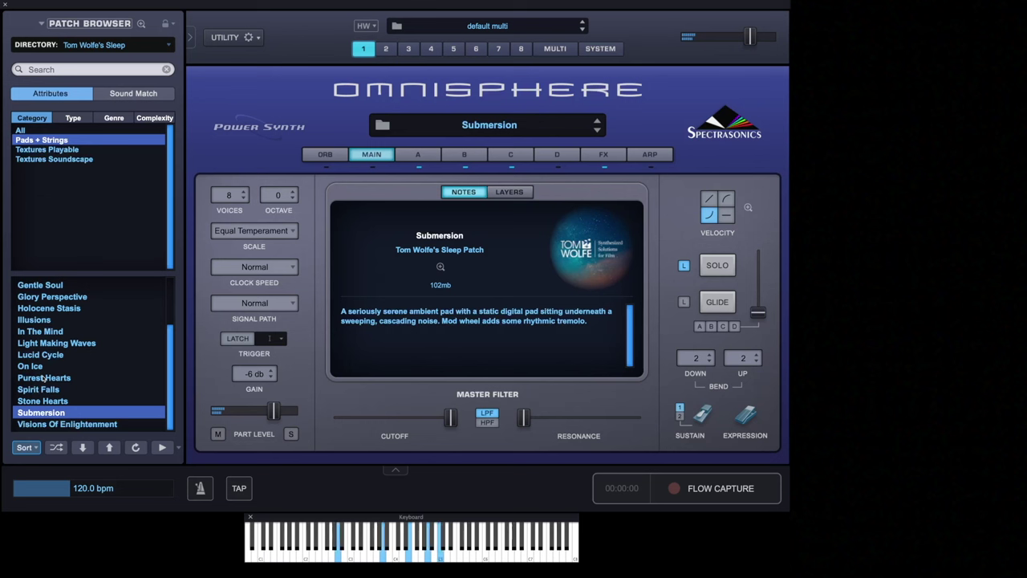
pyautogui.press('Down')
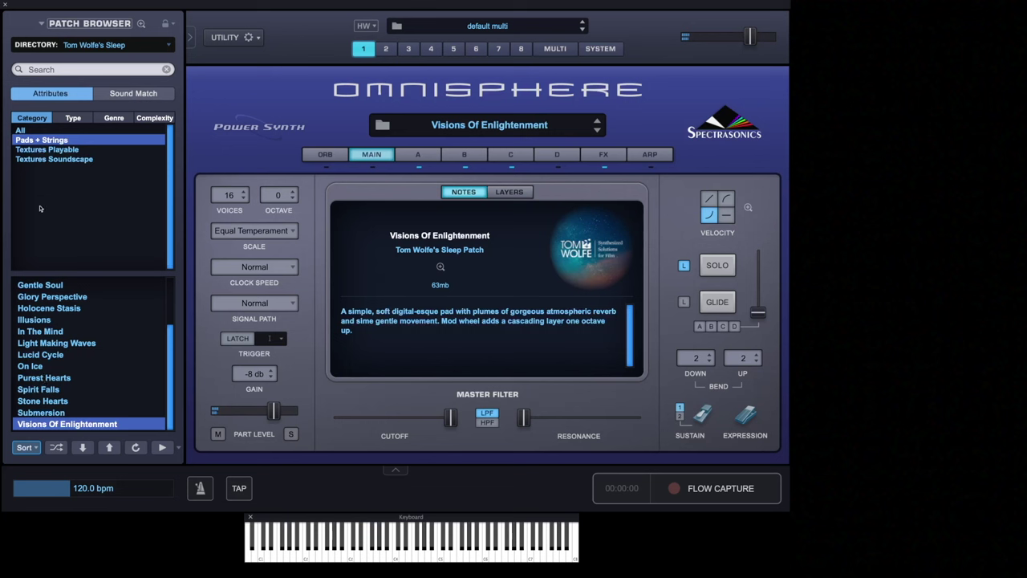
# - Filter the patches to the Textures Playable category and audition them from Amanita Bloom through Karmic Breath
pyautogui.click(73, 150)
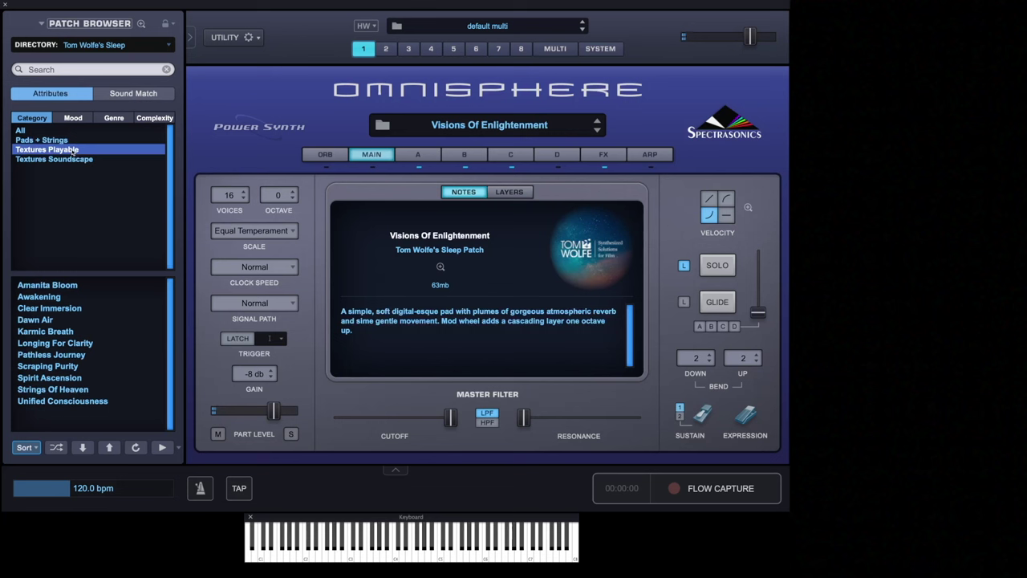
pyautogui.click(63, 286)
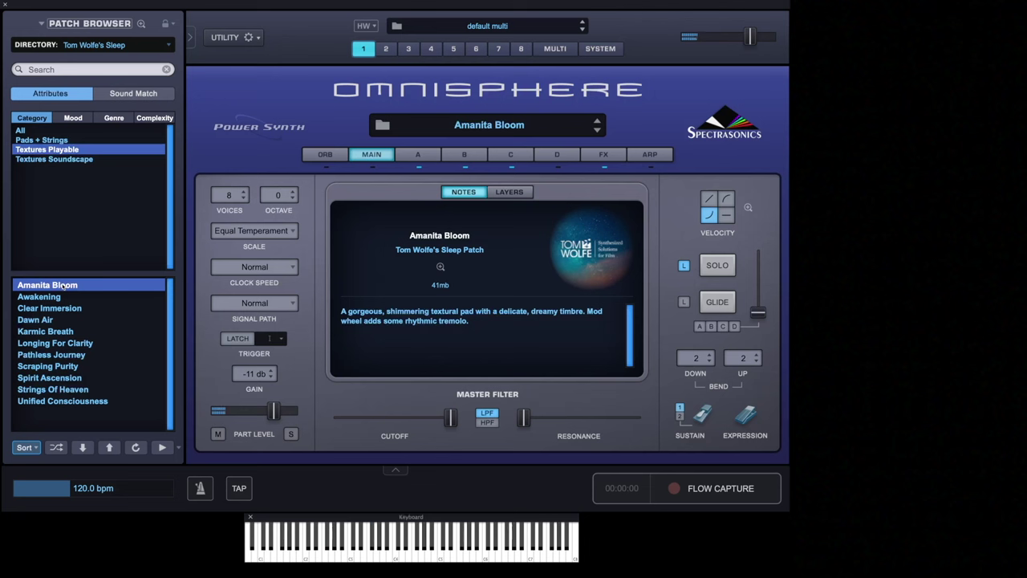
pyautogui.press('Down')
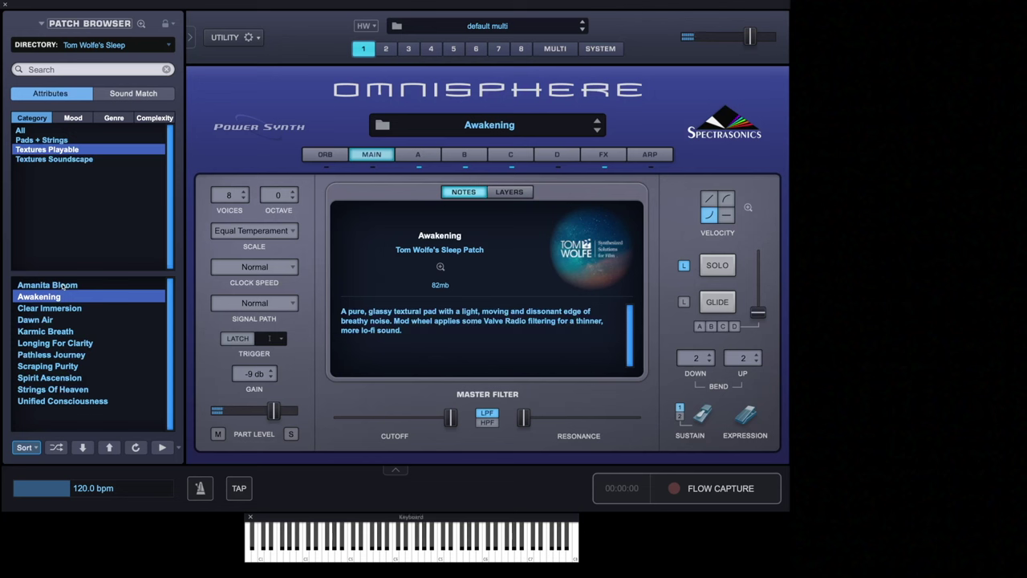
pyautogui.press('Down')
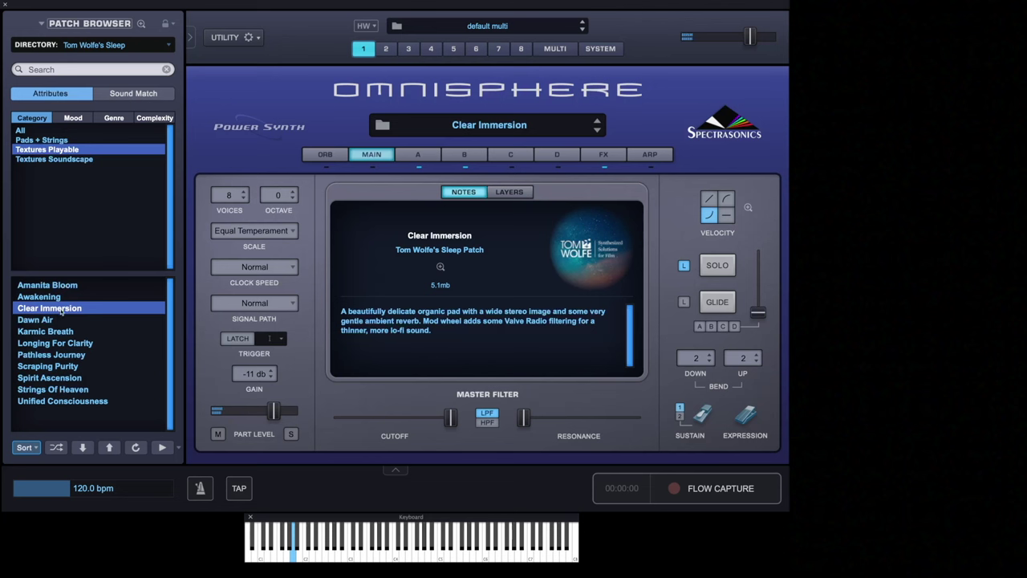
pyautogui.click(59, 318)
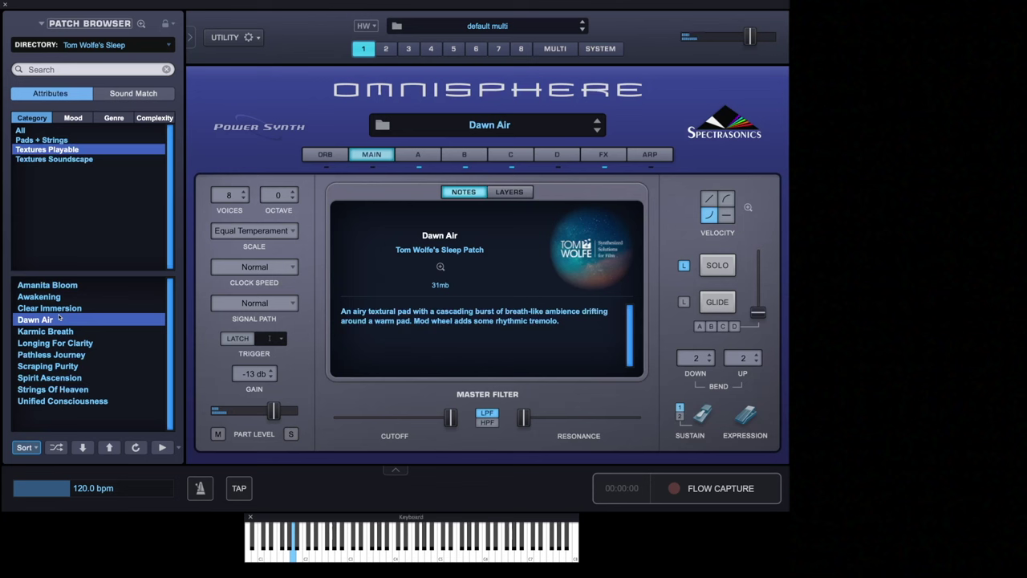
pyautogui.click(58, 331)
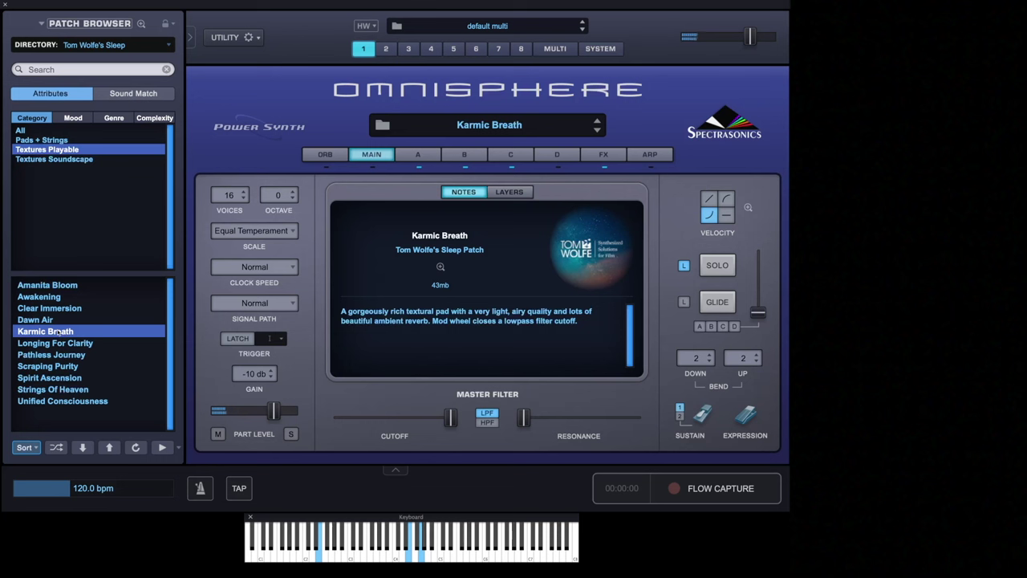
# - Audition the remaining Textures Playable patches in order, from Longing For Clarity through Unified Consciousness
pyautogui.press('Down')
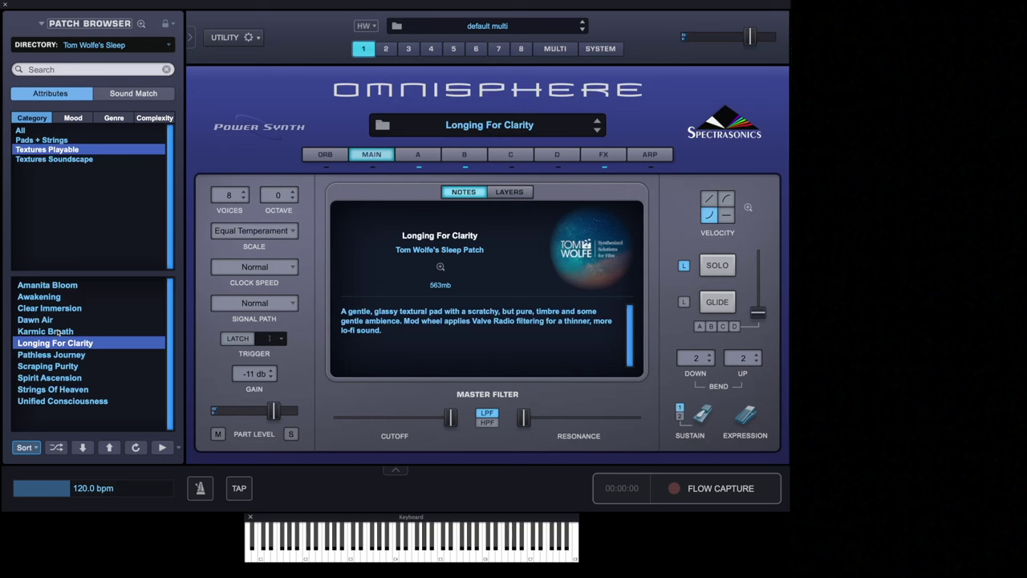
pyautogui.press('Down')
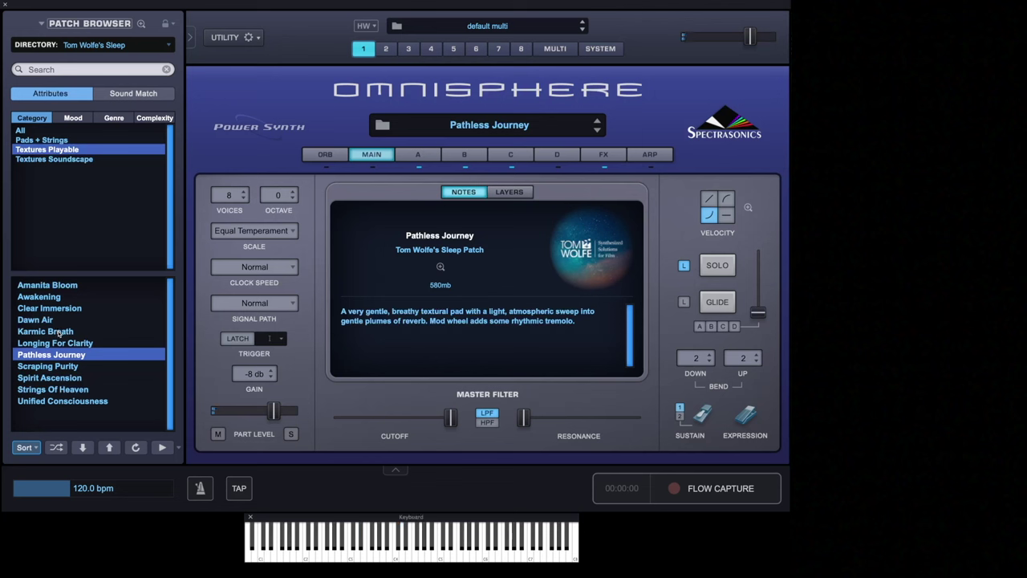
pyautogui.click(53, 368)
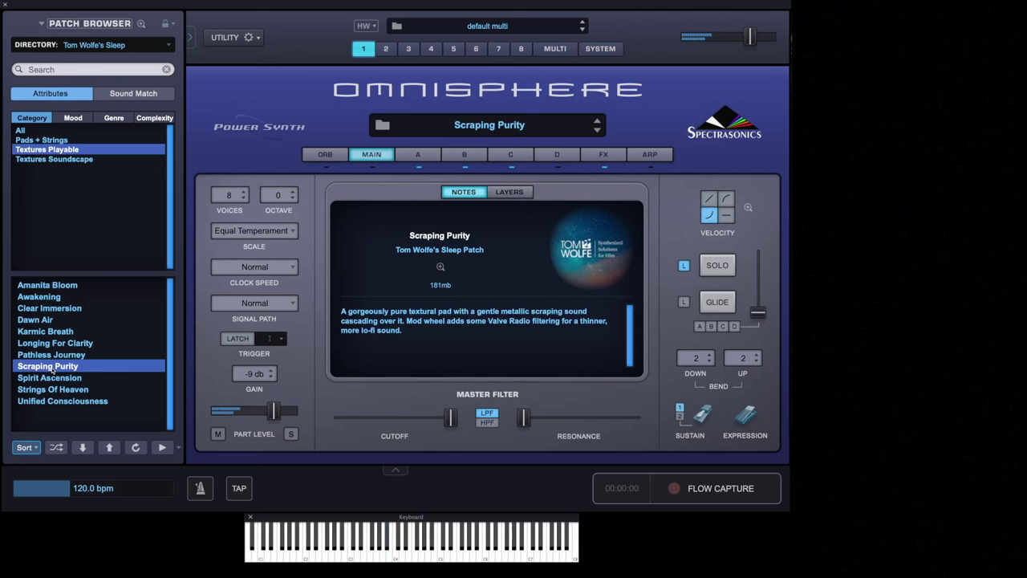
pyautogui.press('Down')
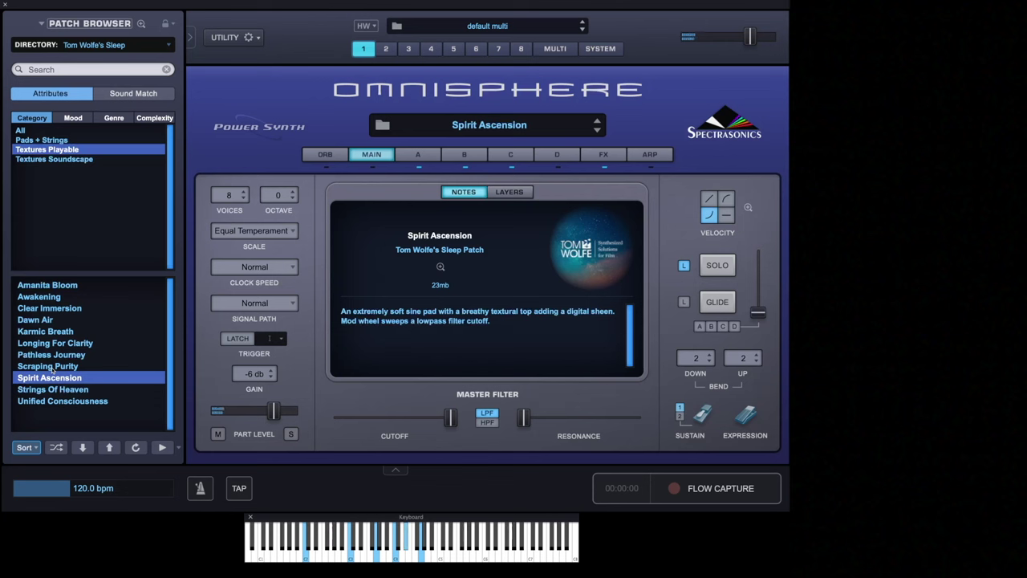
pyautogui.press('Down')
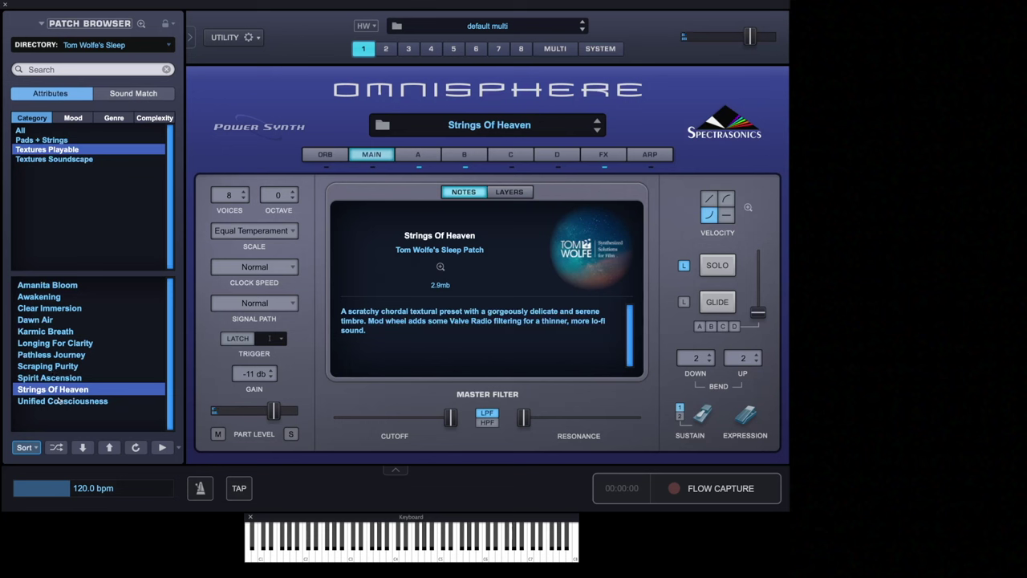
pyautogui.click(59, 401)
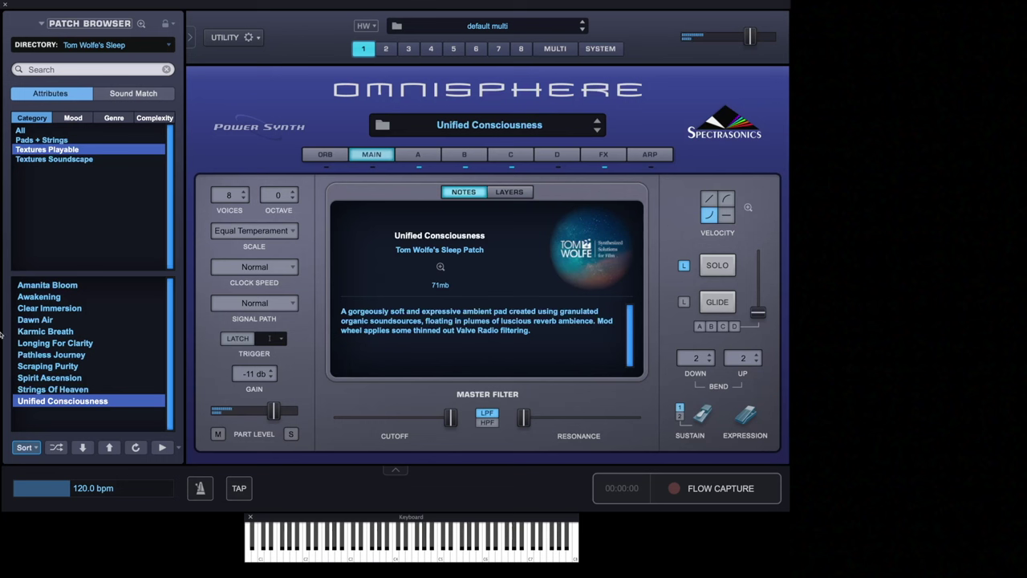
# - Filter the patches to the Textures Soundscape category and audition Beyond Our World and Crystal Clear Deep
pyautogui.click(69, 159)
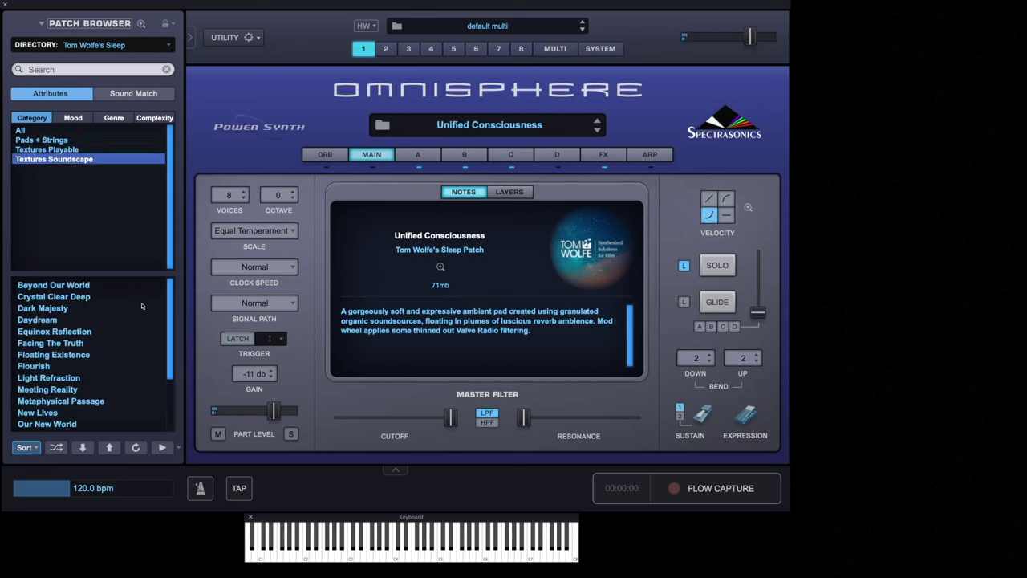
pyautogui.scroll(-4, 118, 334)
pyautogui.scroll(4, 118, 334)
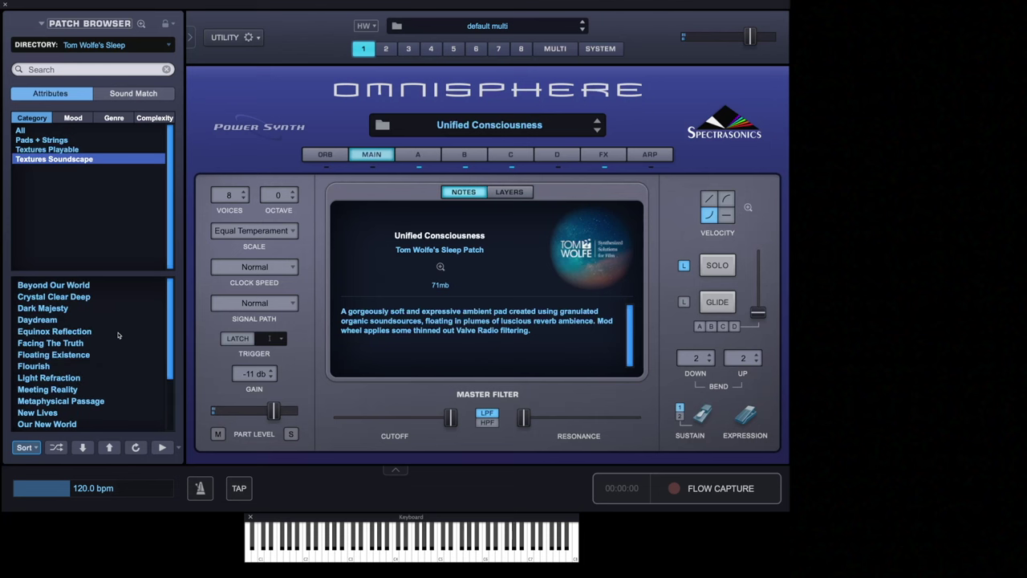
pyautogui.click(87, 285)
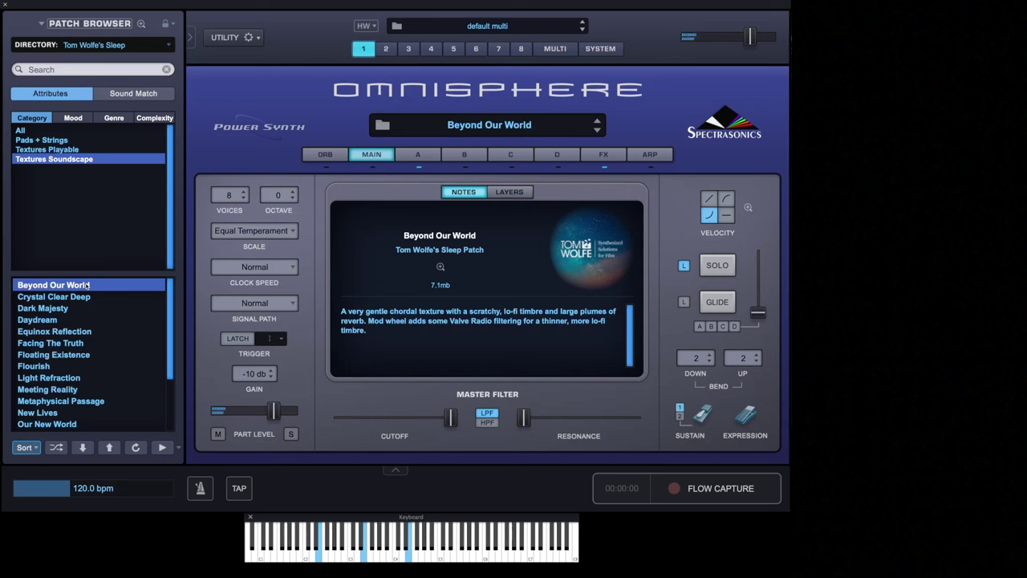
pyautogui.press('Down')
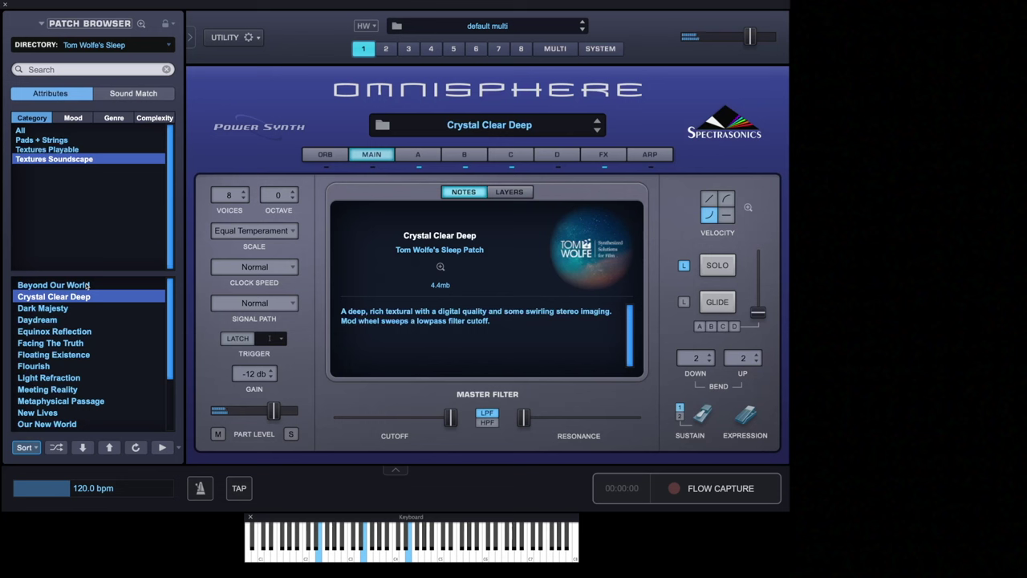
# - Audition the next Textures Soundscape patches in order, from Dark Majesty through Meeting Reality
pyautogui.press('Down')
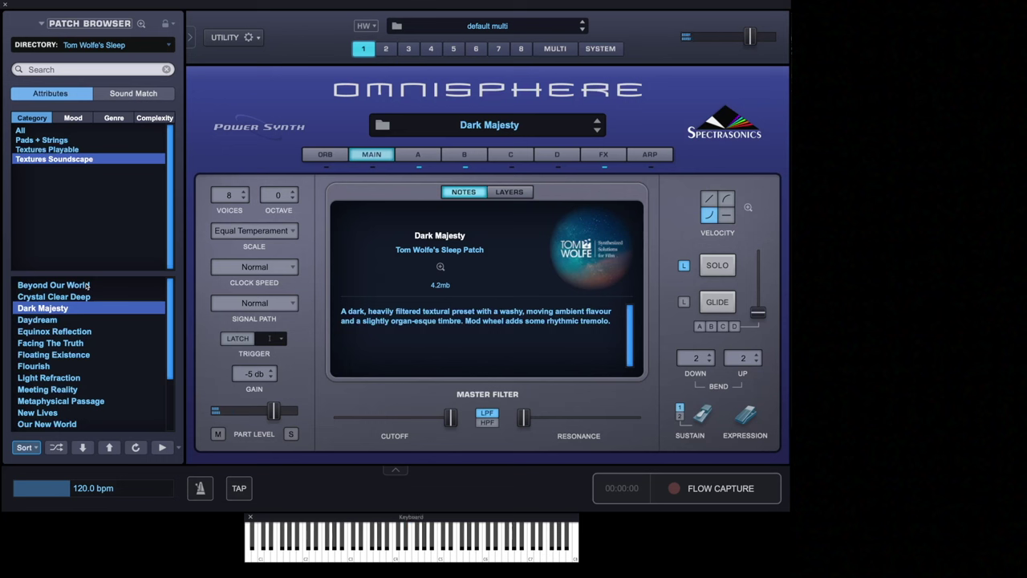
pyautogui.press('Down')
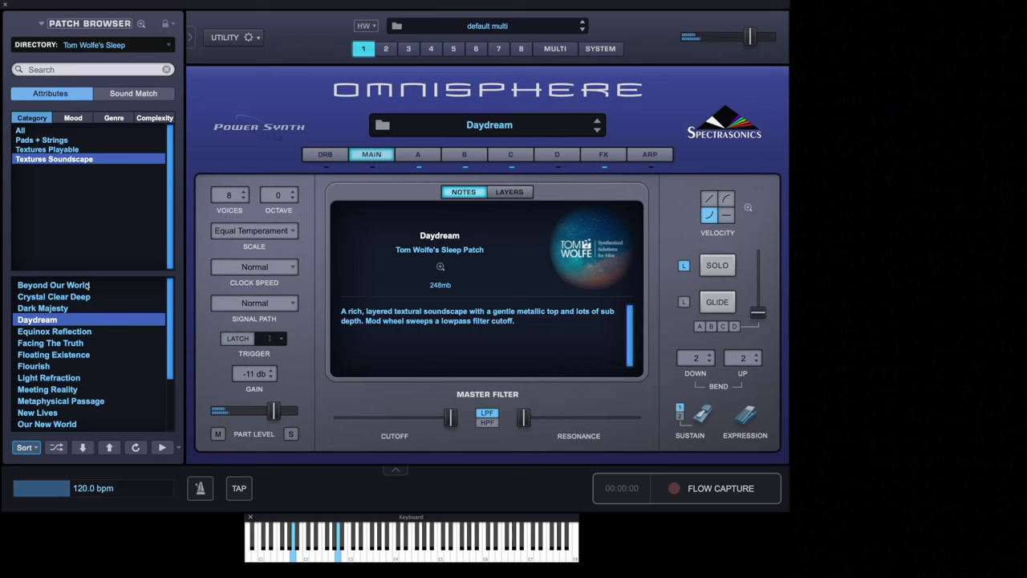
pyautogui.press('Down')
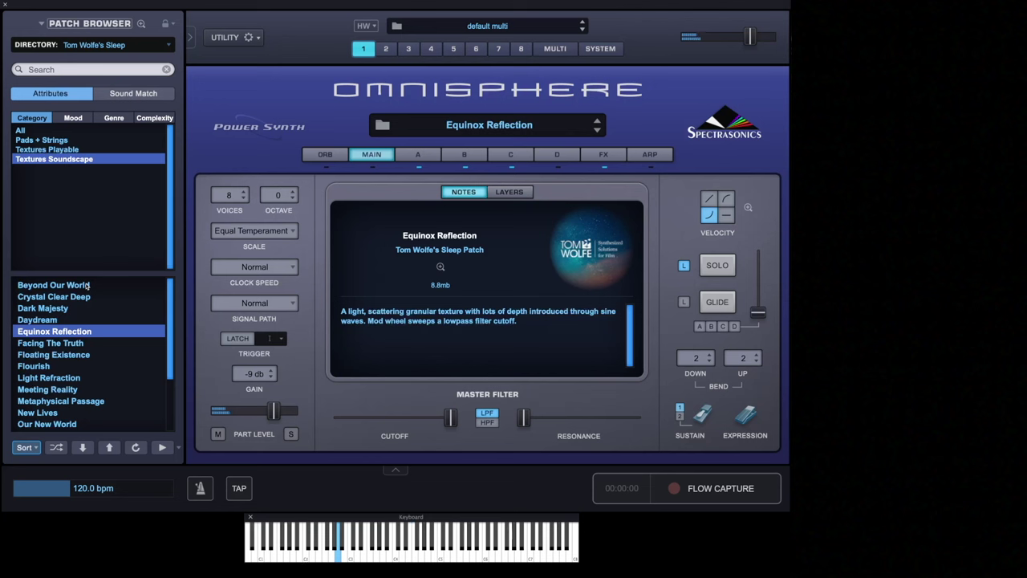
pyautogui.press('Down')
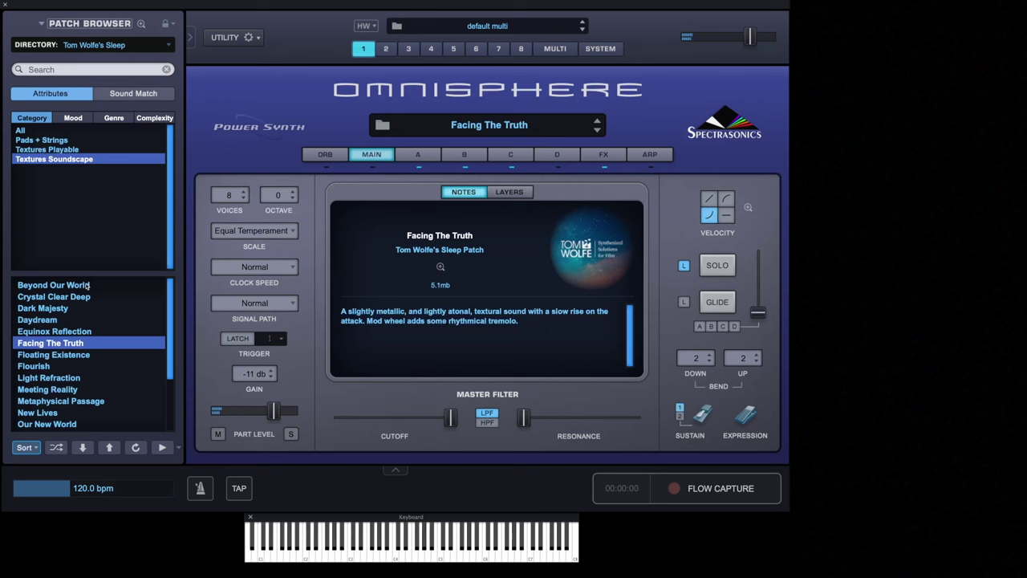
pyautogui.press('Down')
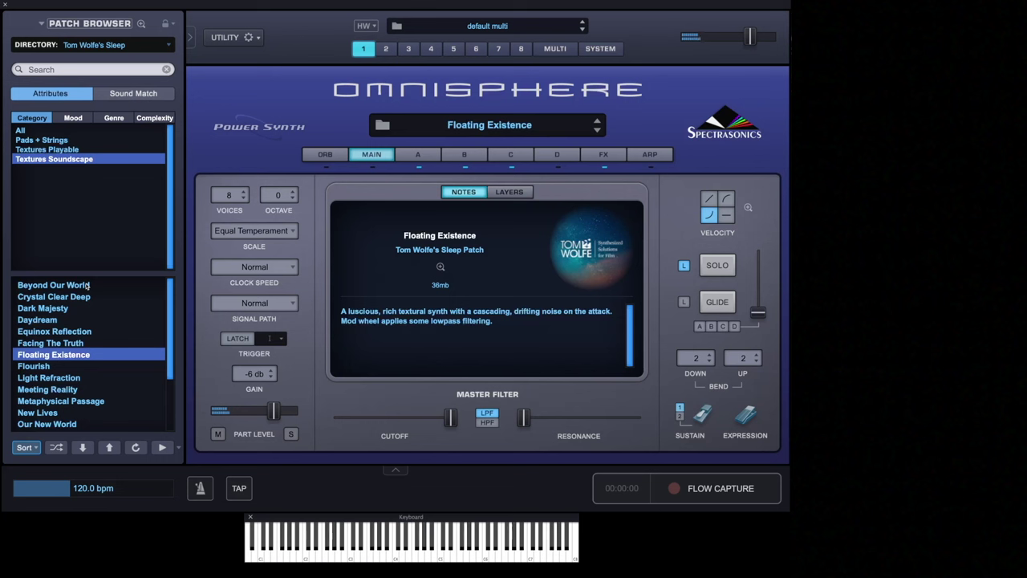
pyautogui.press('Down')
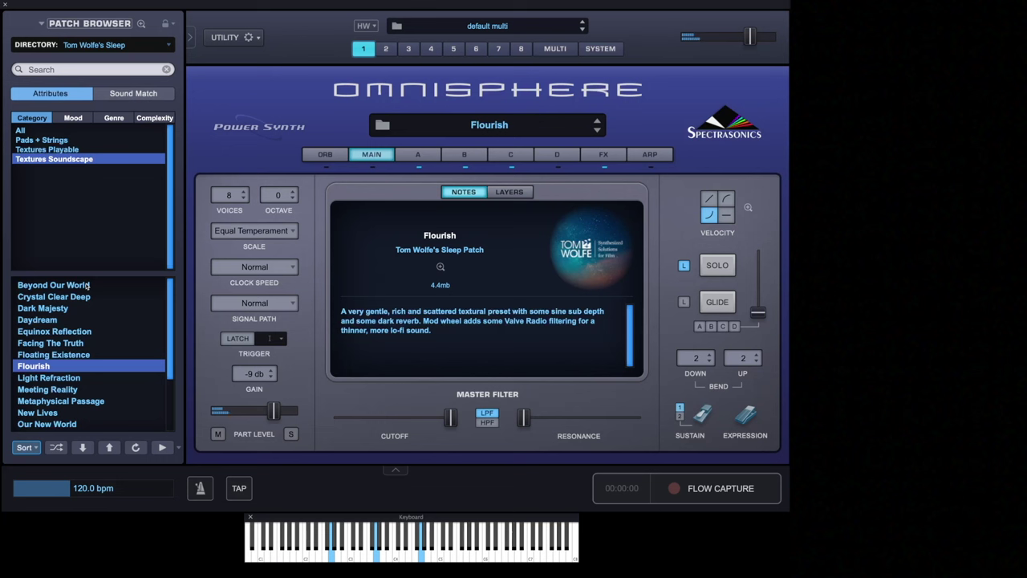
pyautogui.press('Down')
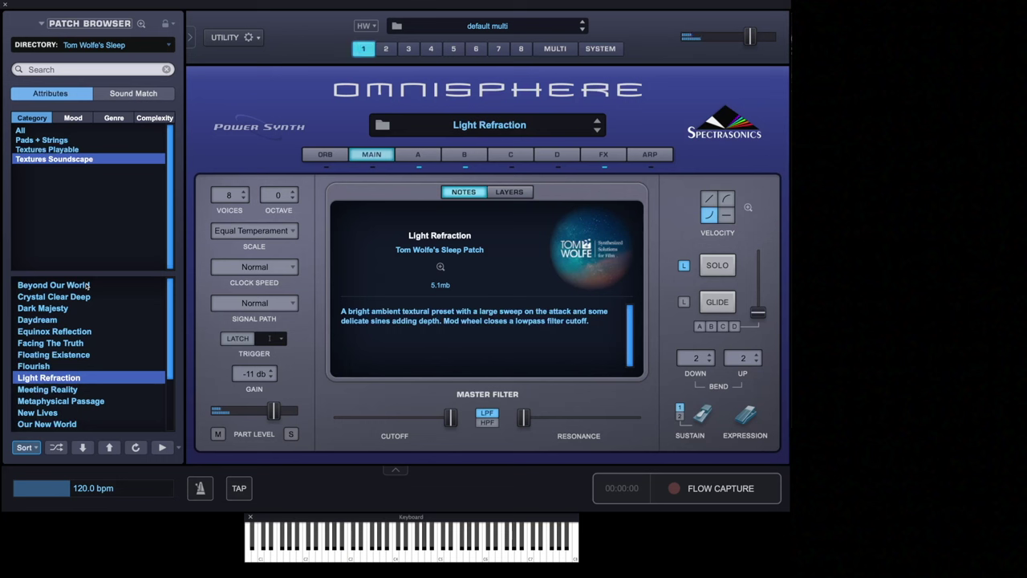
pyautogui.press('Down')
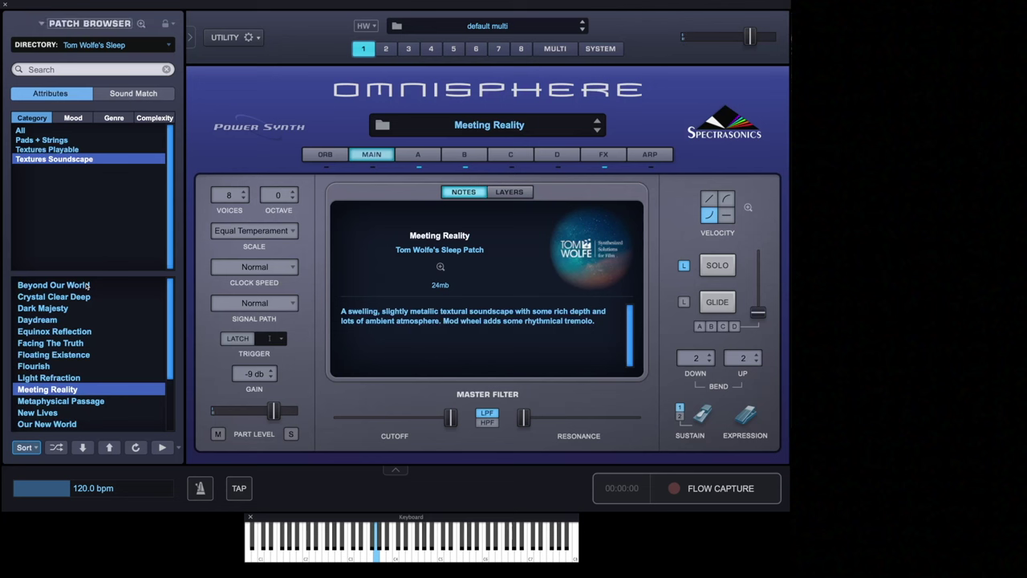
# - Audition the remaining Textures Soundscape patches in order, from Metaphysical Passage through These Dreams
pyautogui.scroll(-3, 88, 285)
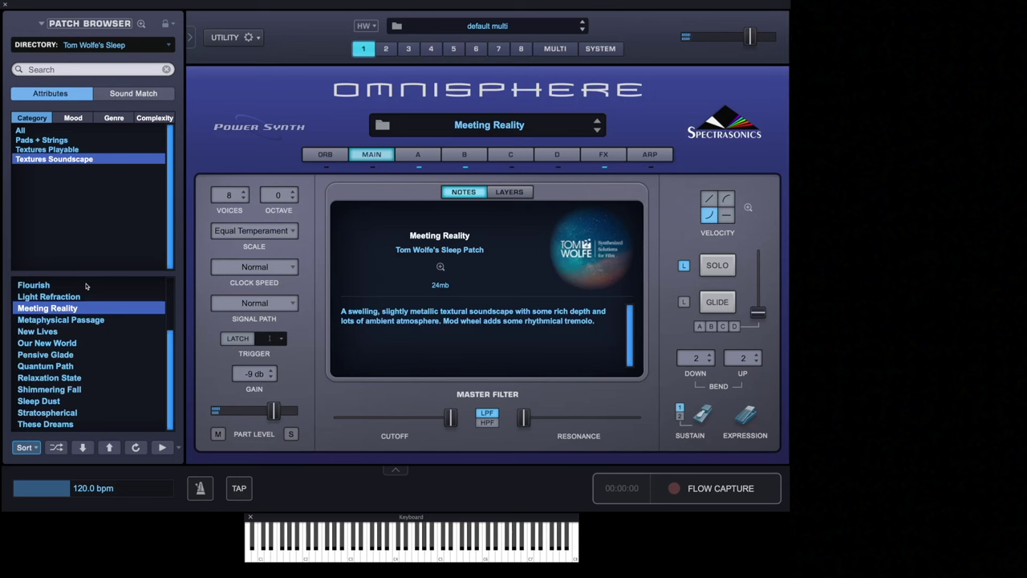
pyautogui.press('Down')
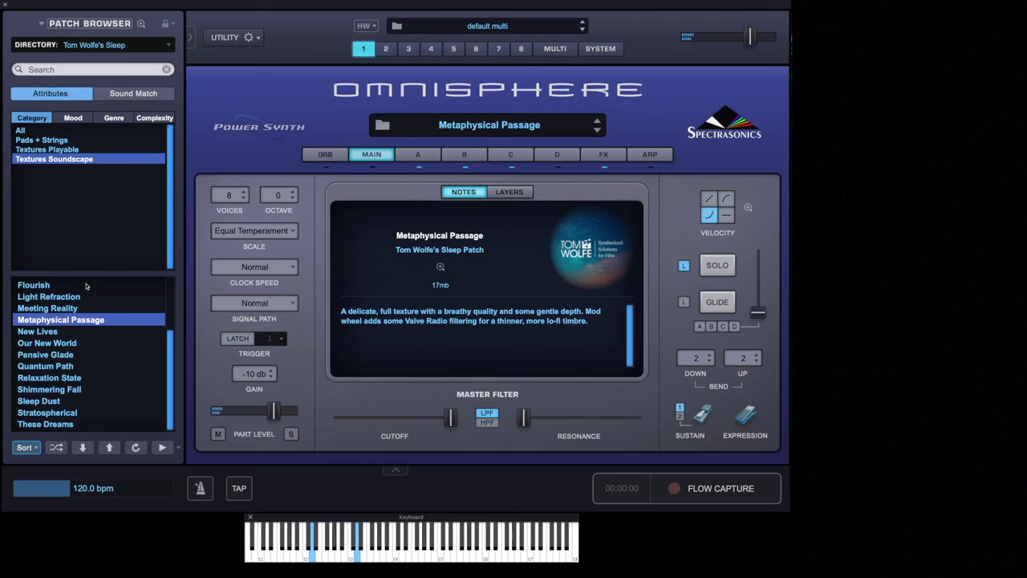
pyautogui.press('Down')
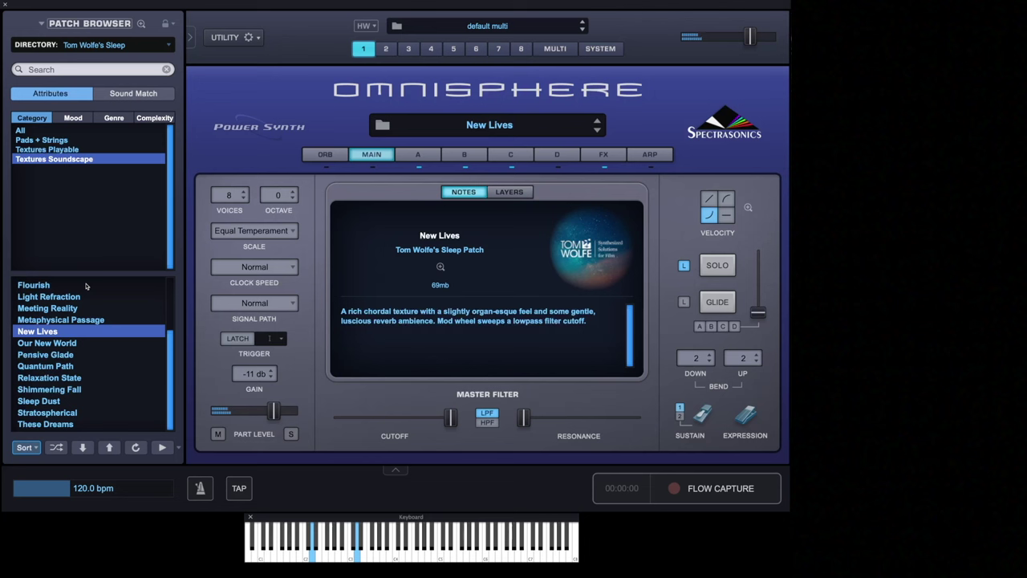
pyautogui.press('Down')
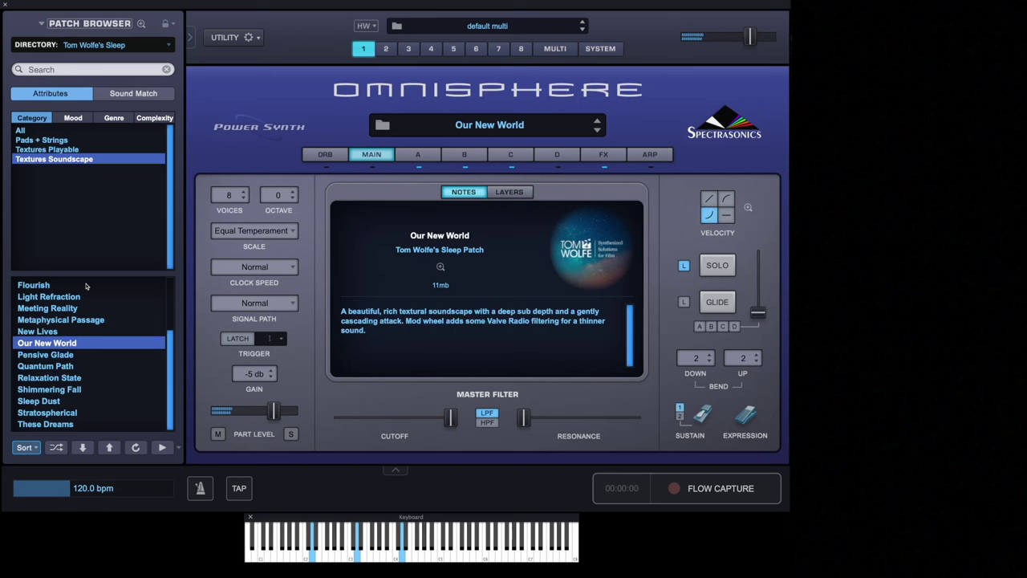
pyautogui.press('Down')
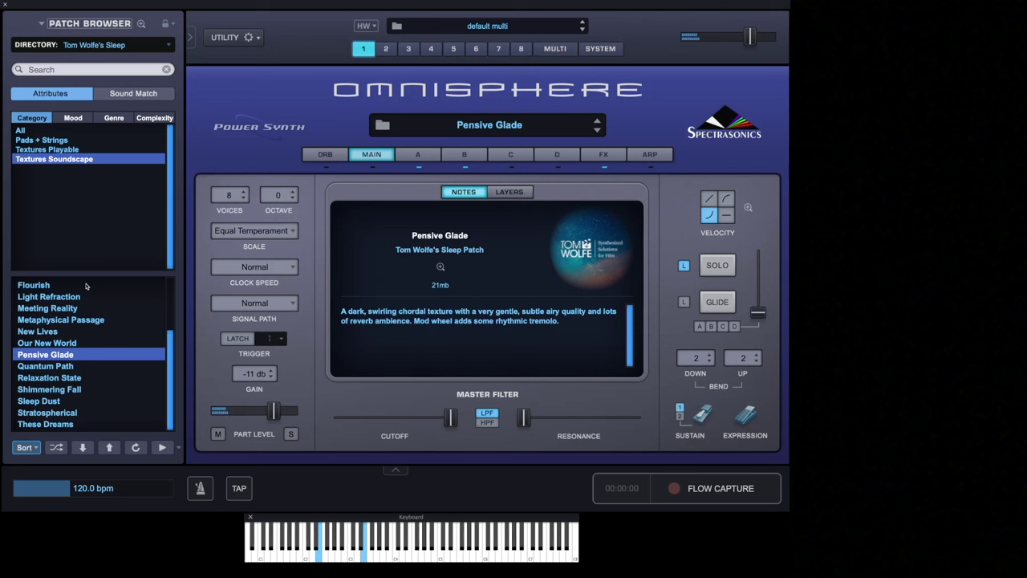
pyautogui.press('Down')
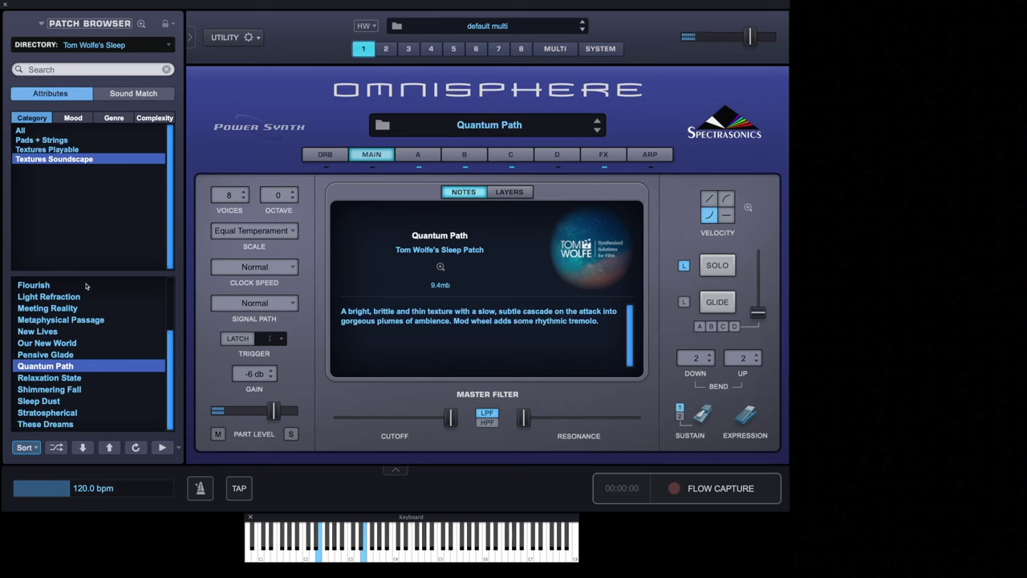
pyautogui.press('Down')
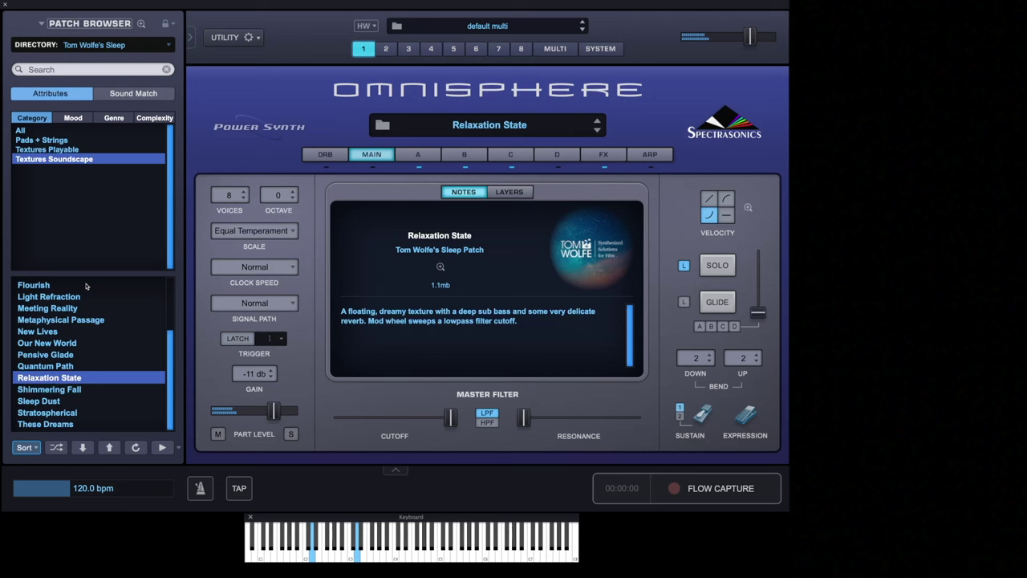
pyautogui.press('Down')
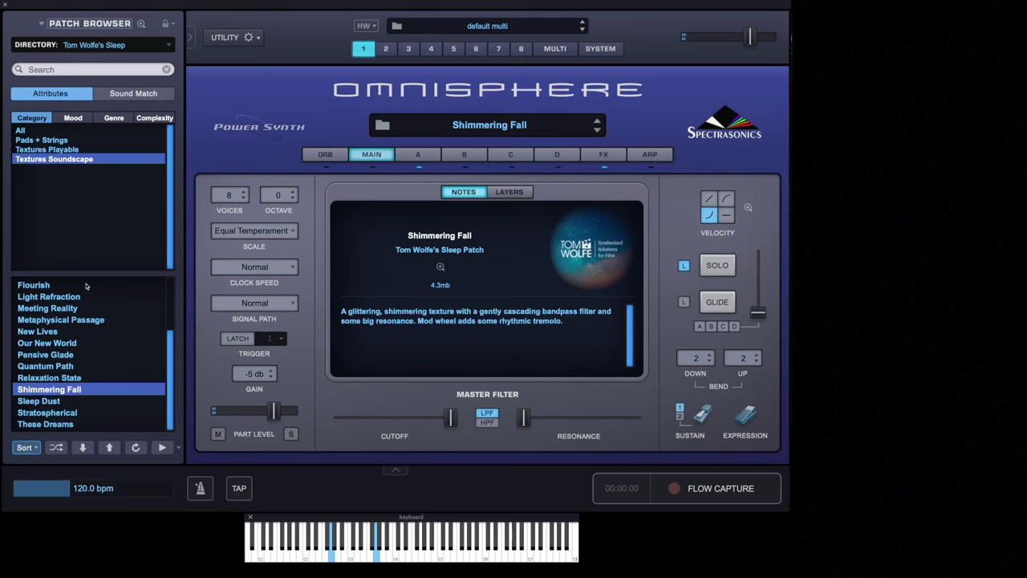
pyautogui.press('Down')
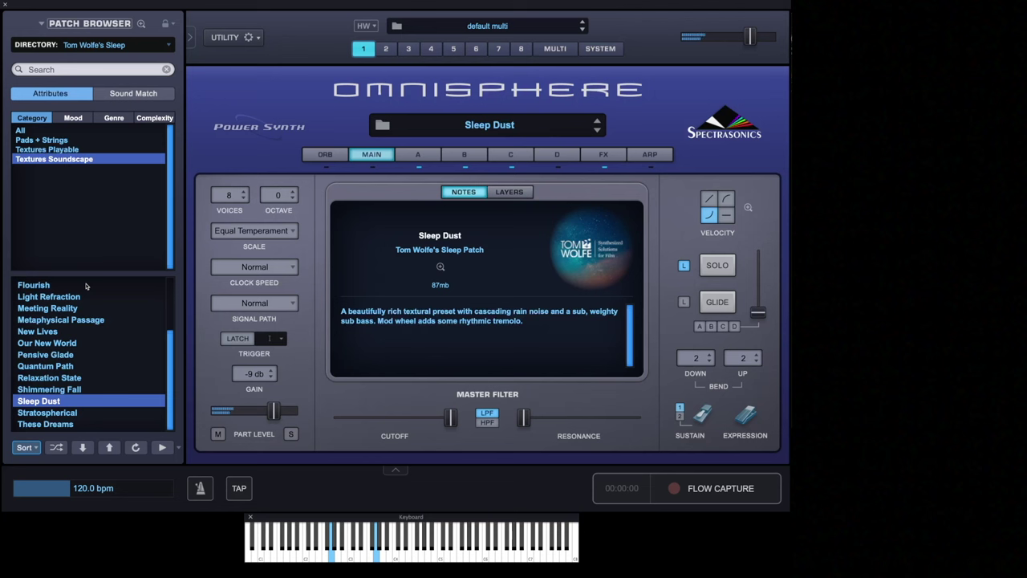
pyautogui.click(55, 414)
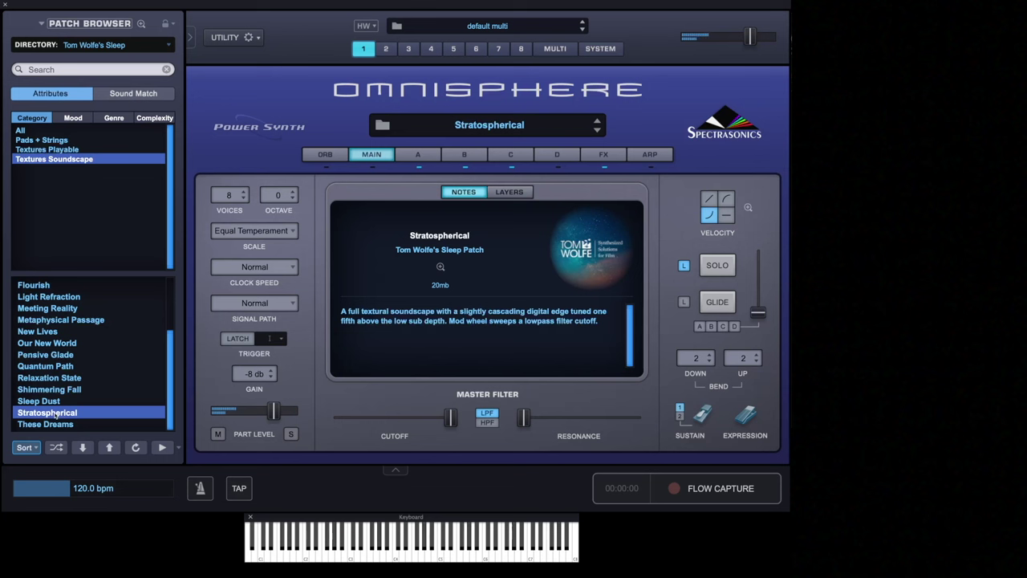
pyautogui.press('Down')
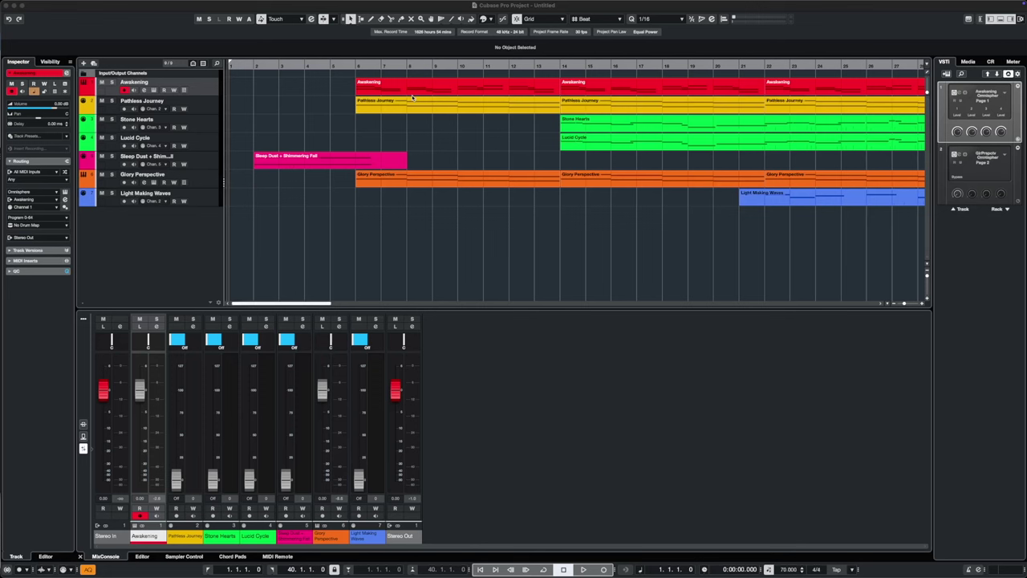
# - Play the multitrack arrangement in the Cubase project from bar 1 and view its ending around bar 39
pyautogui.press('space')
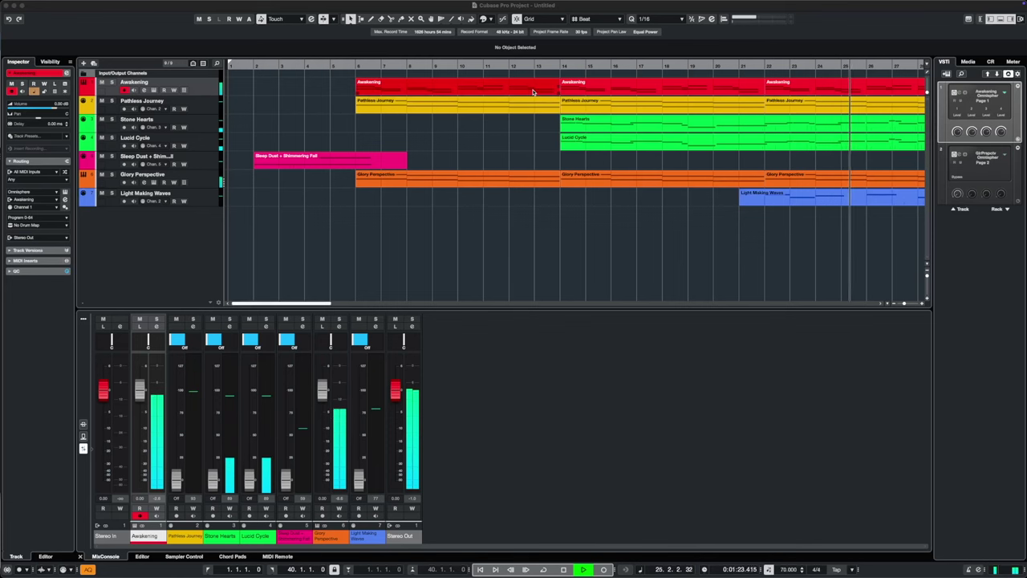
pyautogui.hscroll(10, 877, 215)
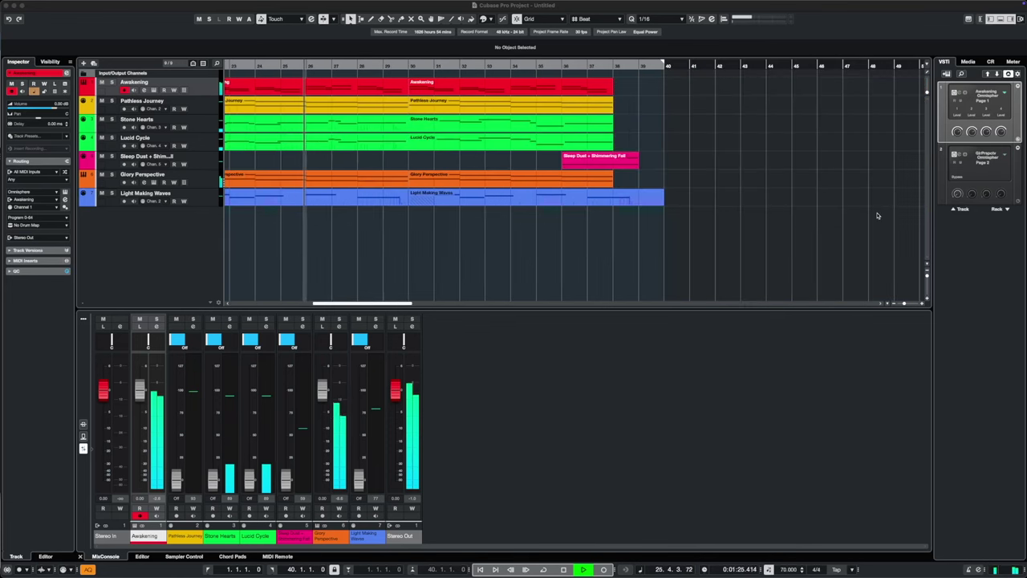